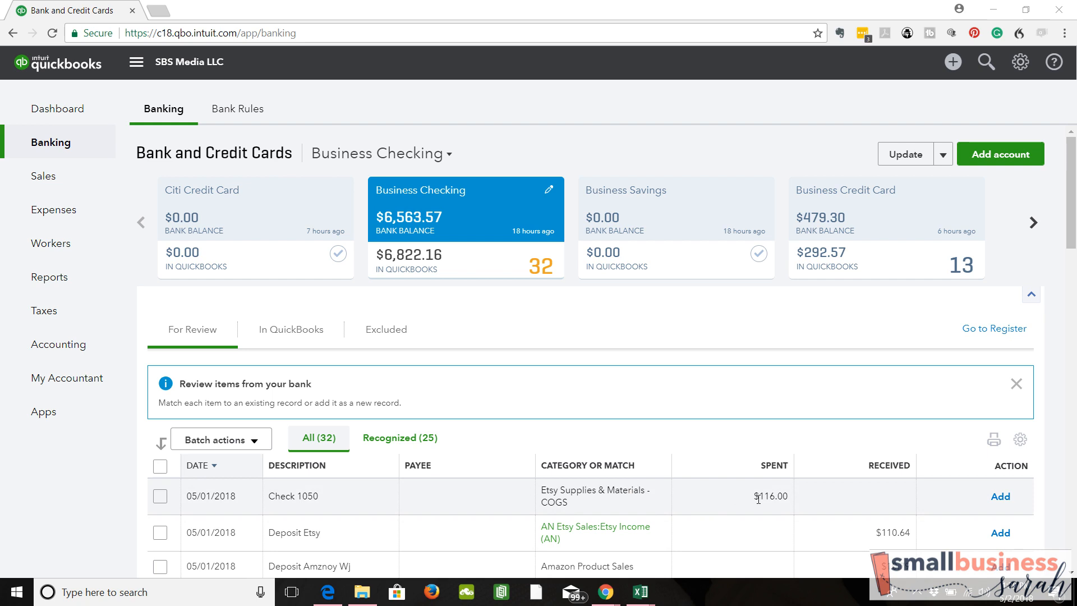
- Create a new check and set its check number to 1050
left_click(957, 67)
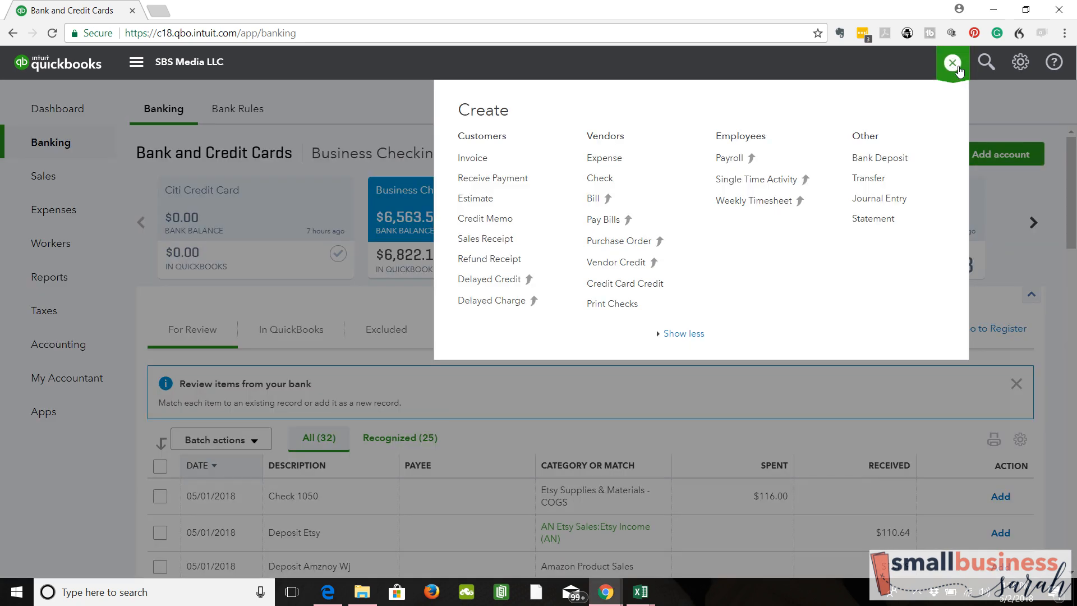
left_click(599, 178)
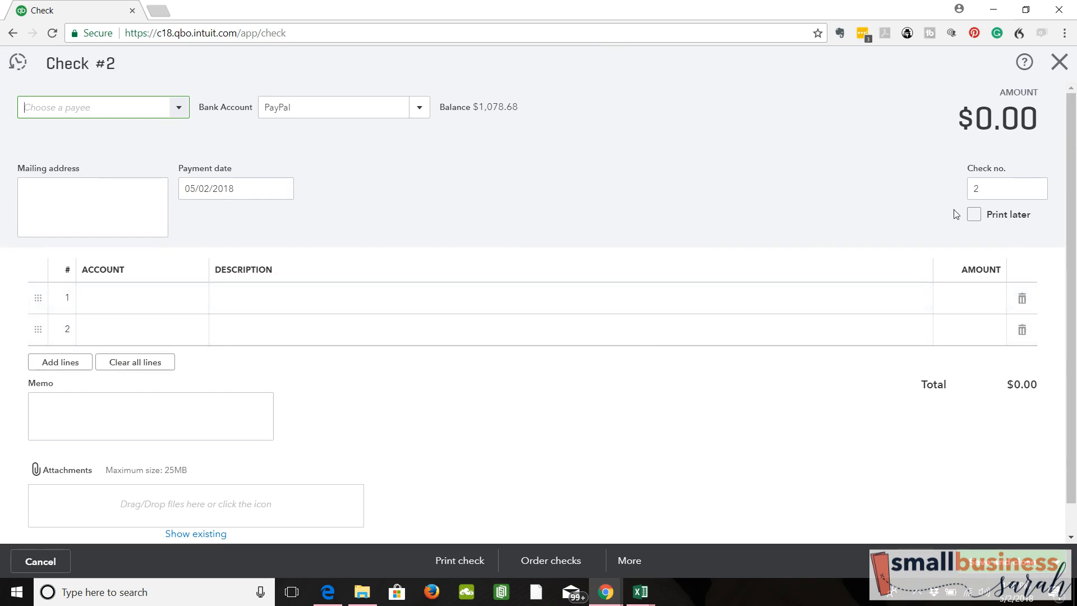
left_click(1002, 189)
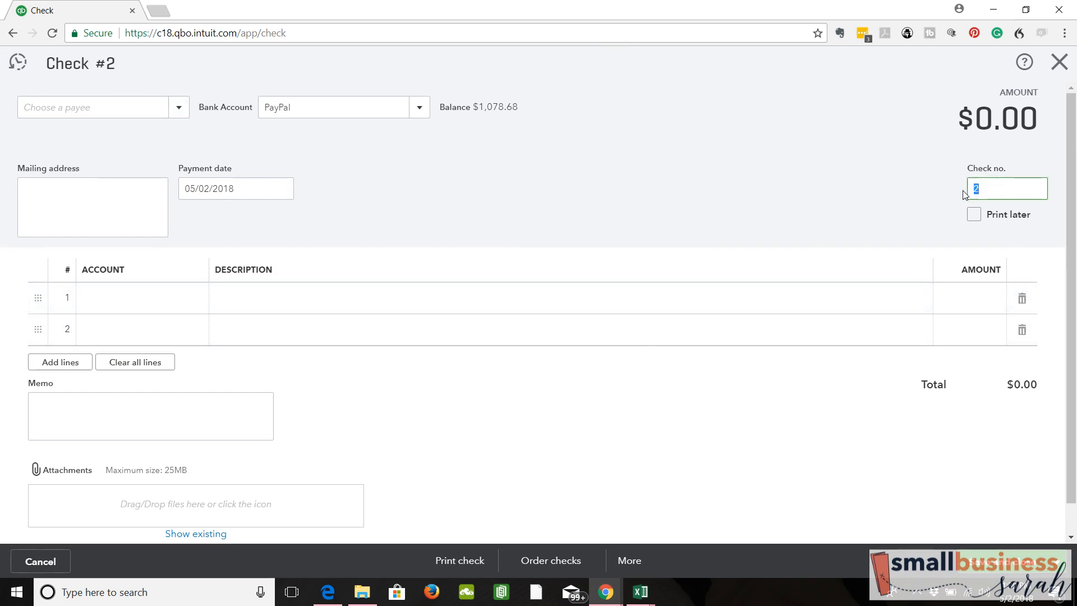
type("1050")
- Select the existing vendor Insect World as the payee of the check
left_click(179, 108)
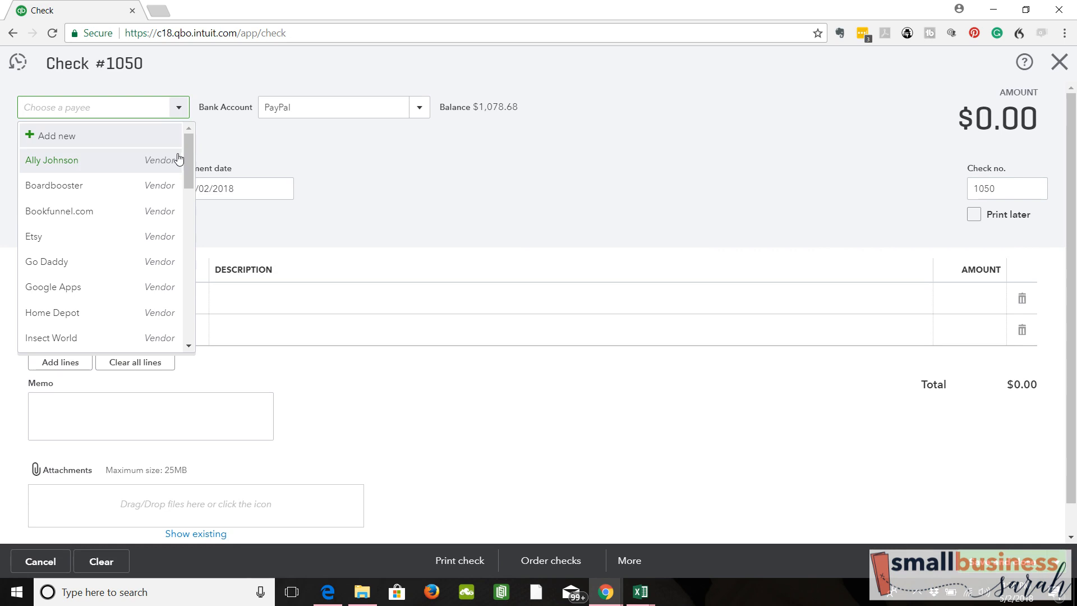
type("Insect World")
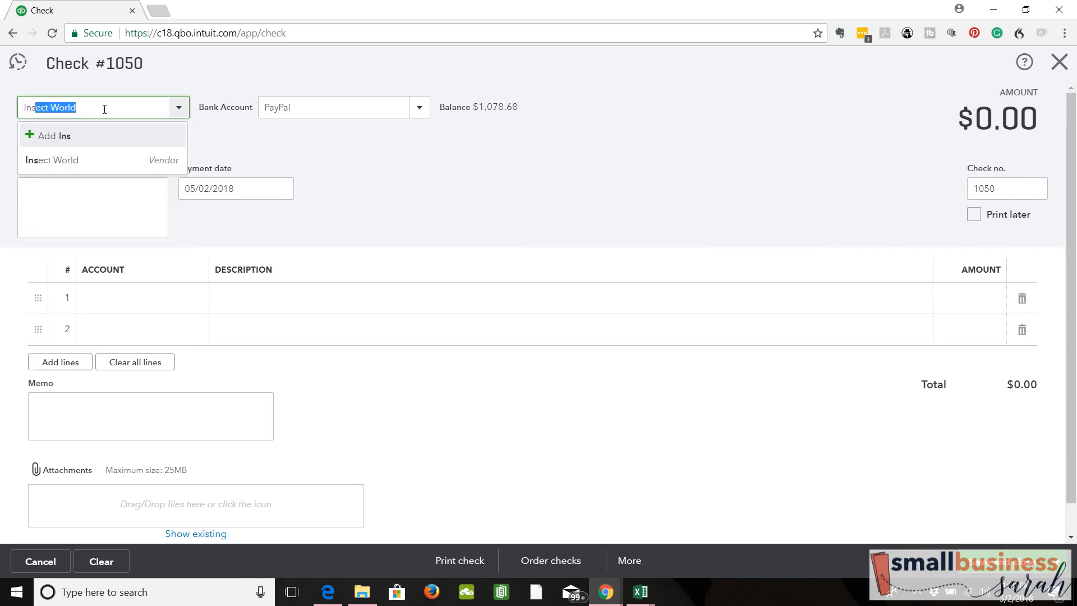
left_click(66, 163)
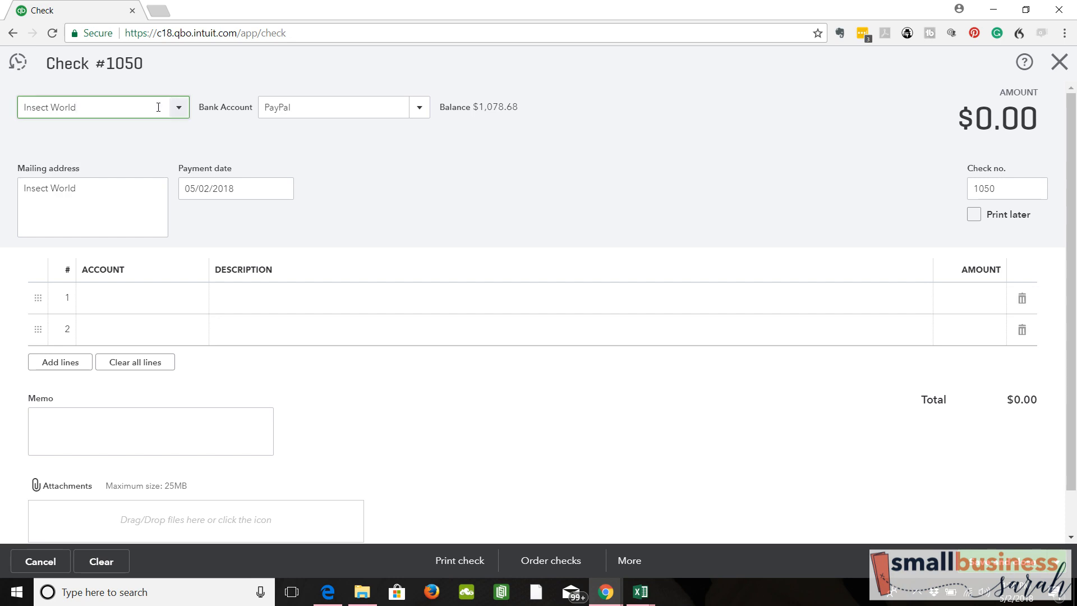
left_click_drag(158, 108, 2, 104)
type("Ab")
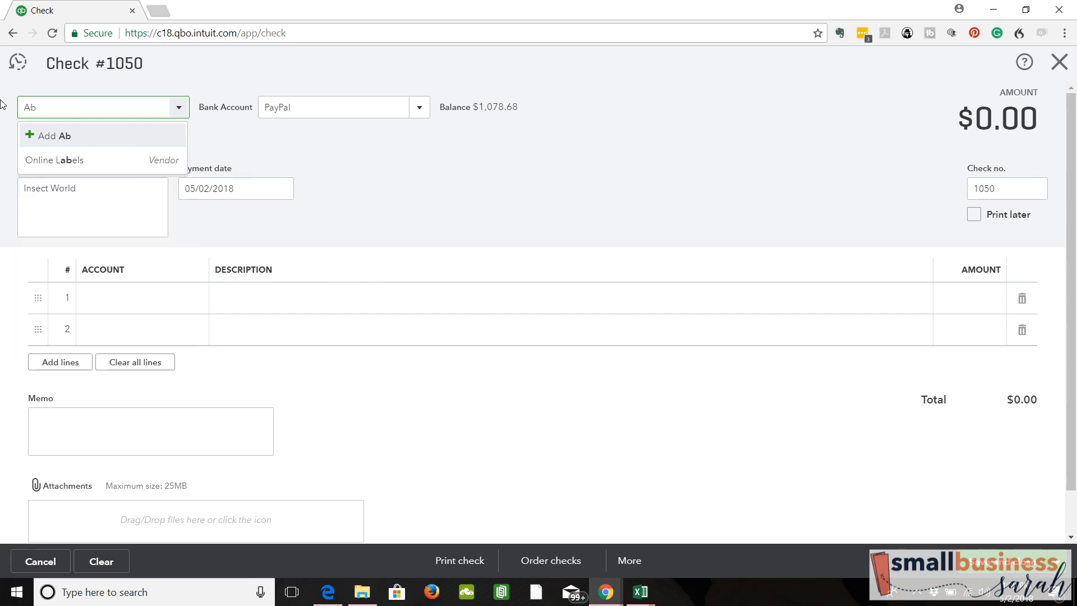
type("c")
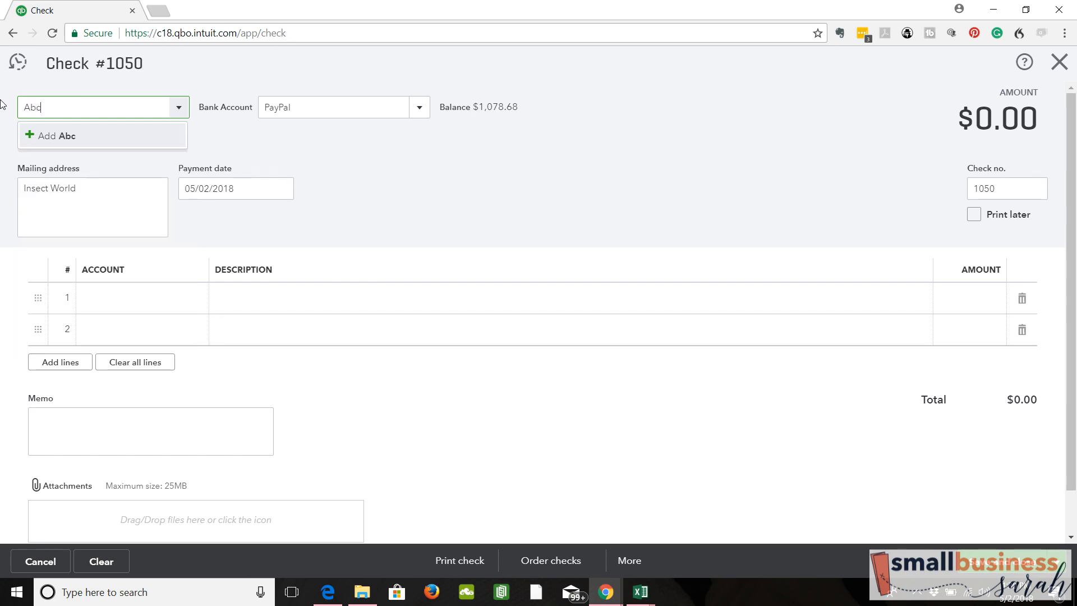
left_click(31, 137)
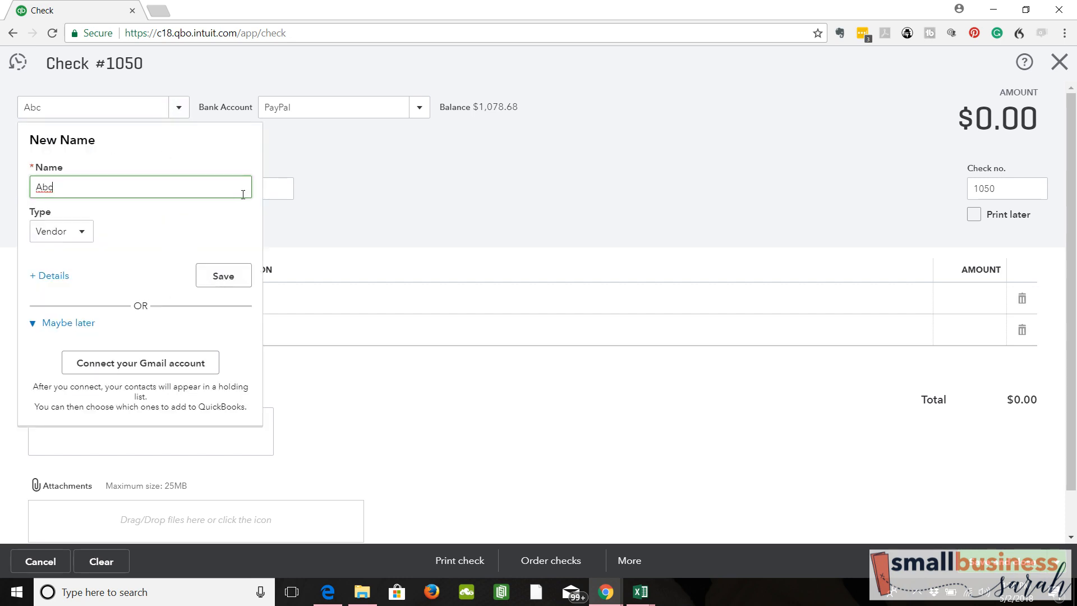
left_click(80, 102)
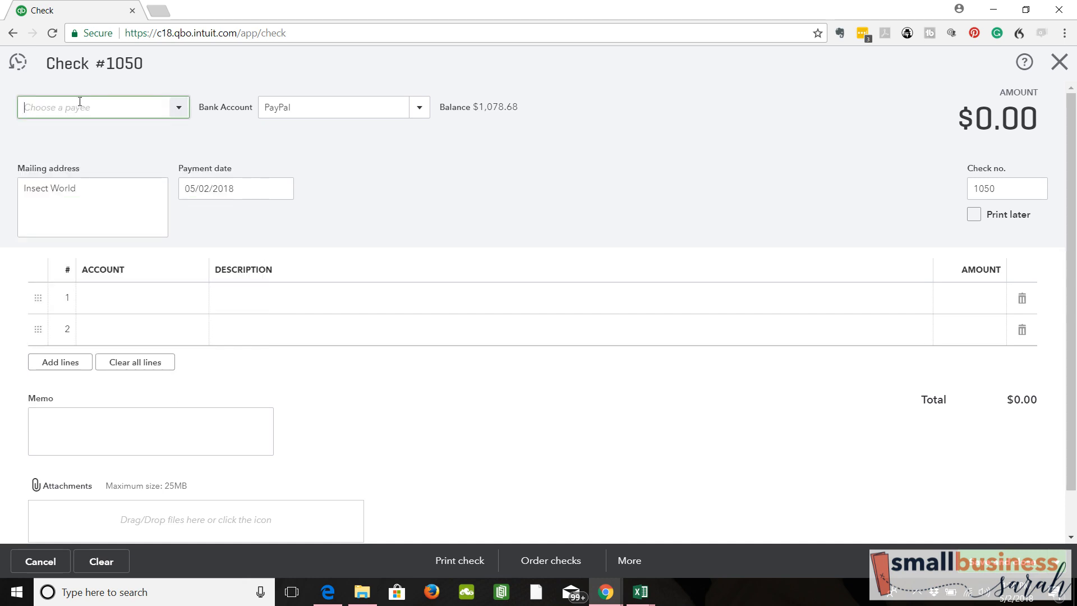
- Choose the vendor Insect World as payee again and set the bank account to Business Checking
type("Insect World")
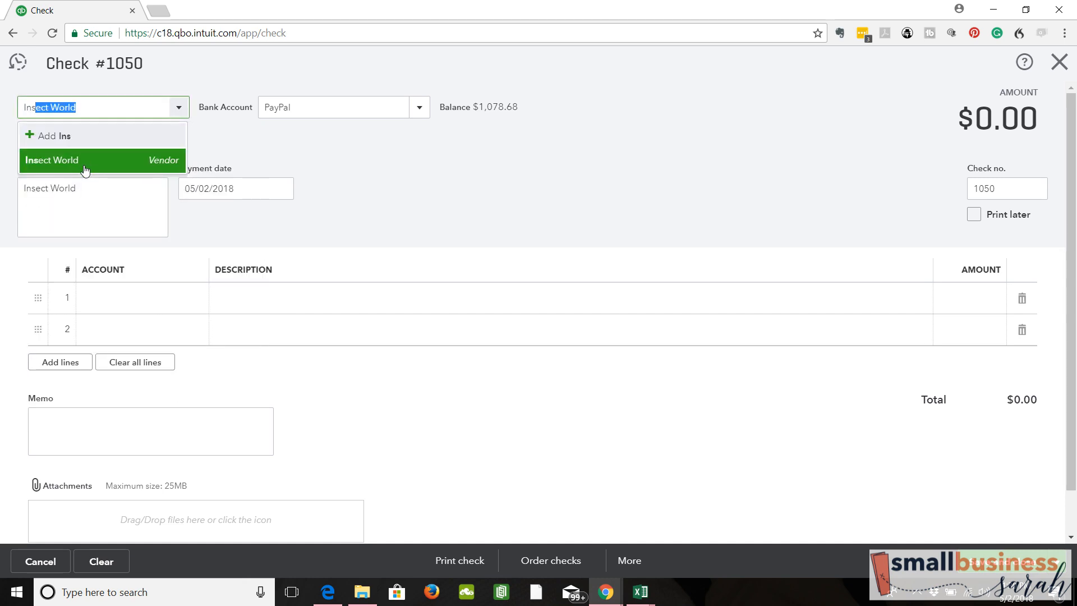
left_click(85, 169)
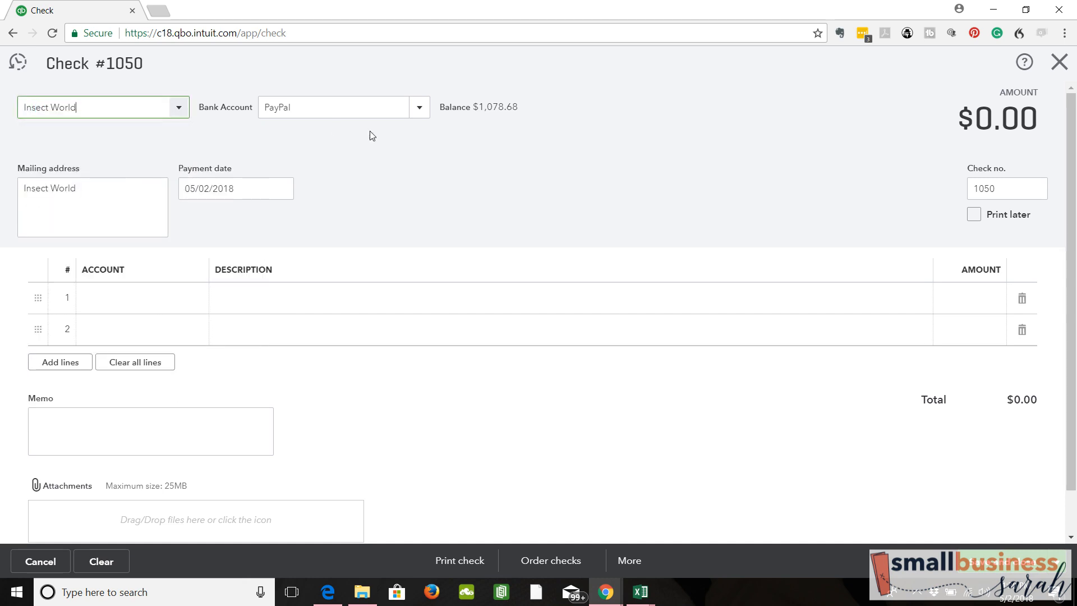
left_click(420, 116)
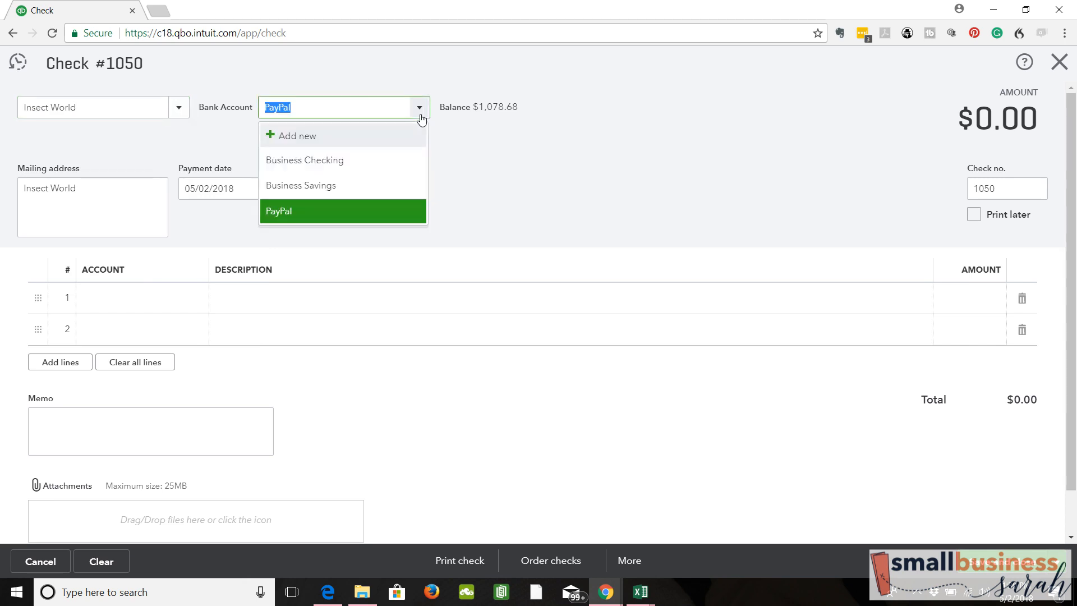
left_click(361, 163)
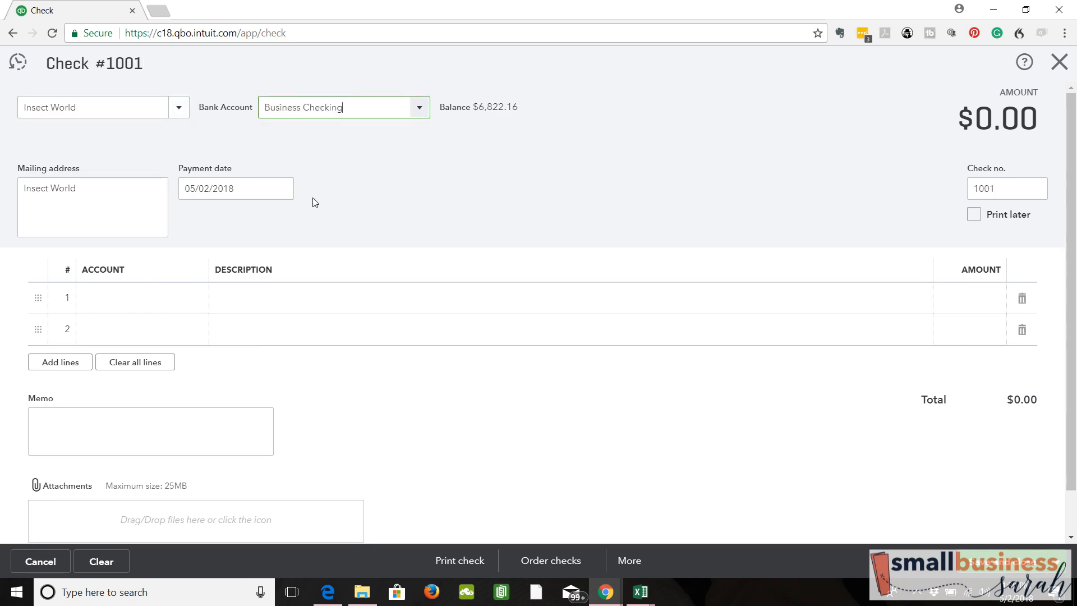
- Set the check's payment date to 04/28/2018
left_click(282, 190)
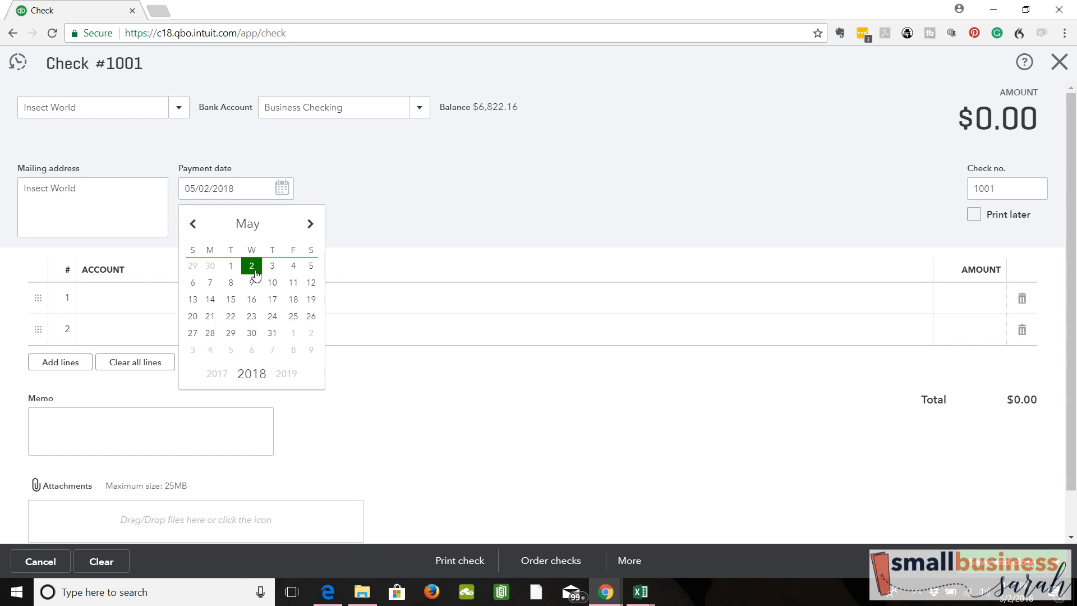
left_click(193, 224)
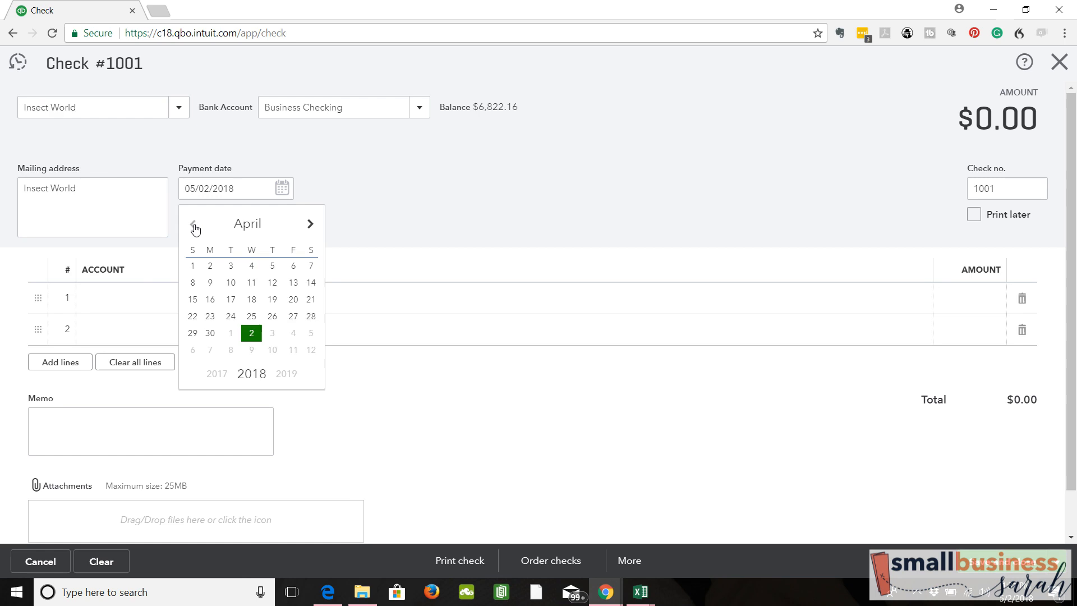
left_click(312, 316)
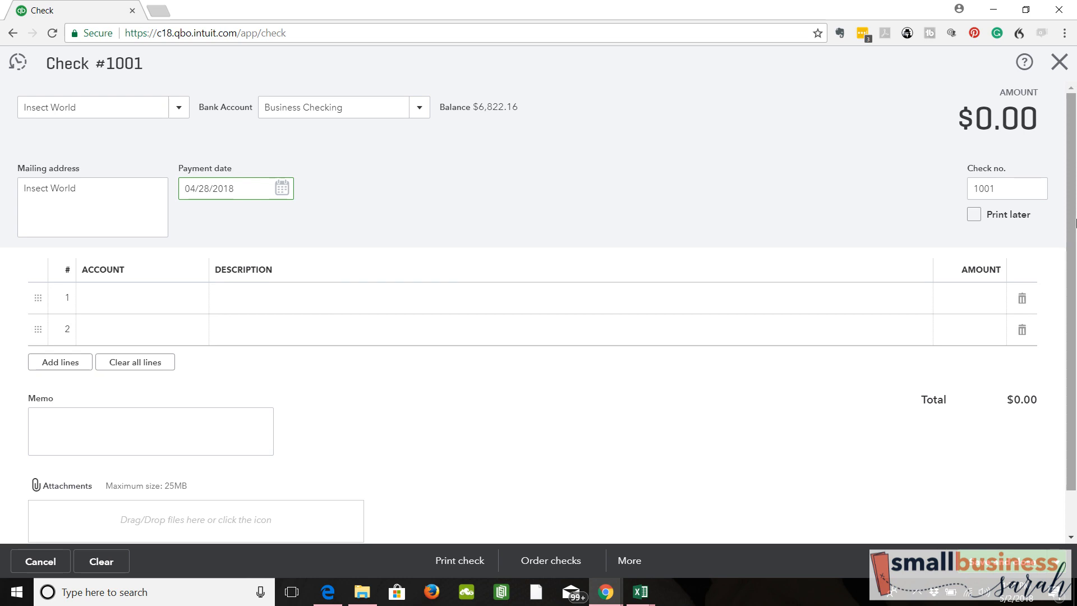
- Change the check number back to 1050
left_click(1000, 183)
key("BackSpace")
key("BackSpace")
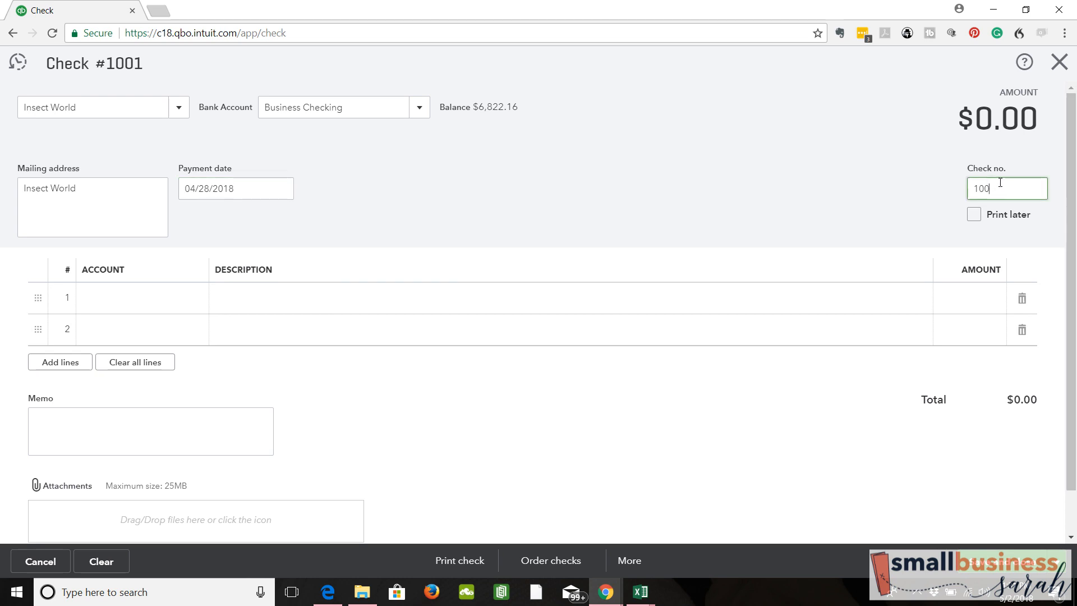
type("50")
- Assign the account Etsy Supplies & Materials - COGS to the first line of the check
left_click(203, 300)
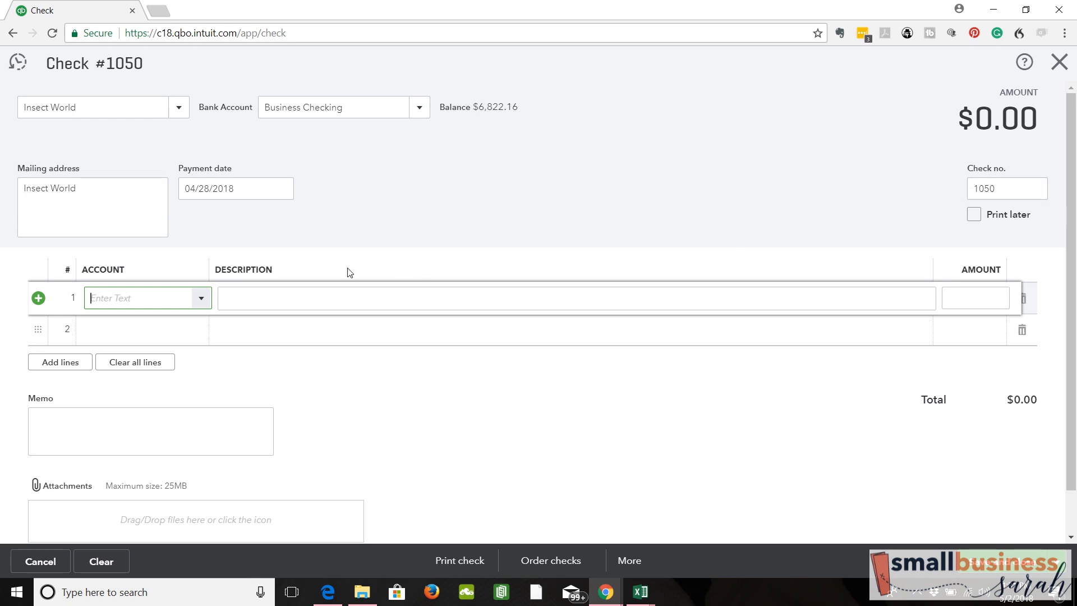
left_click(200, 301)
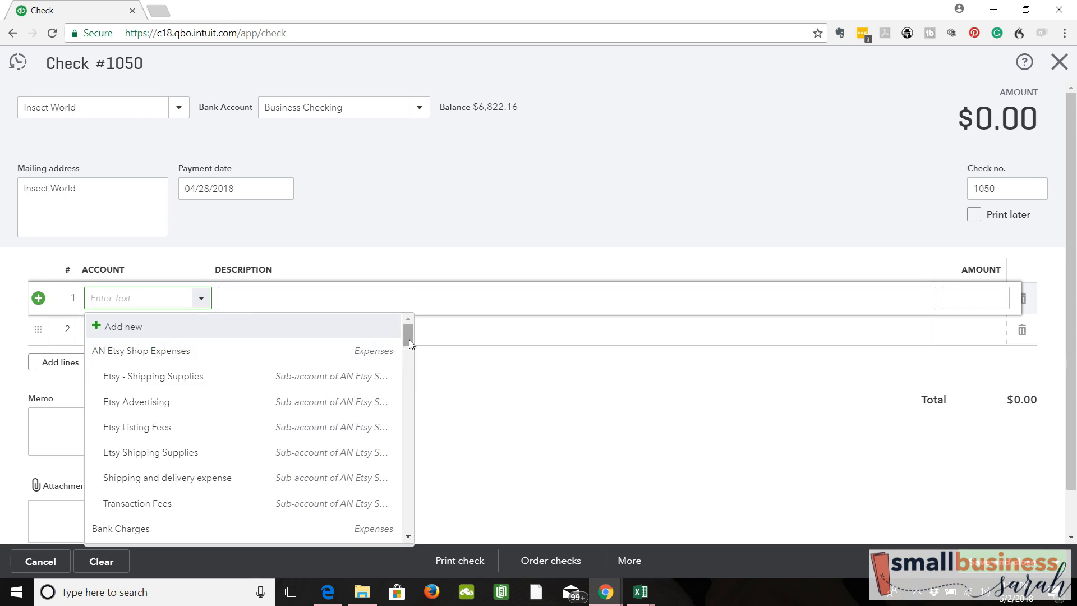
scroll(410, 340, "down", 8)
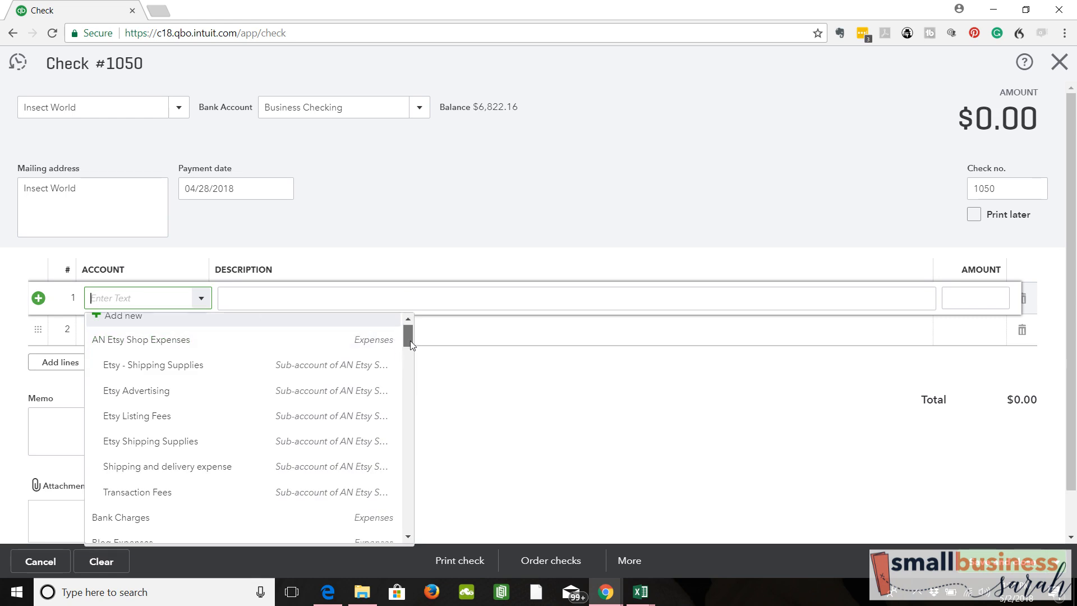
scroll(418, 432, "down", 5)
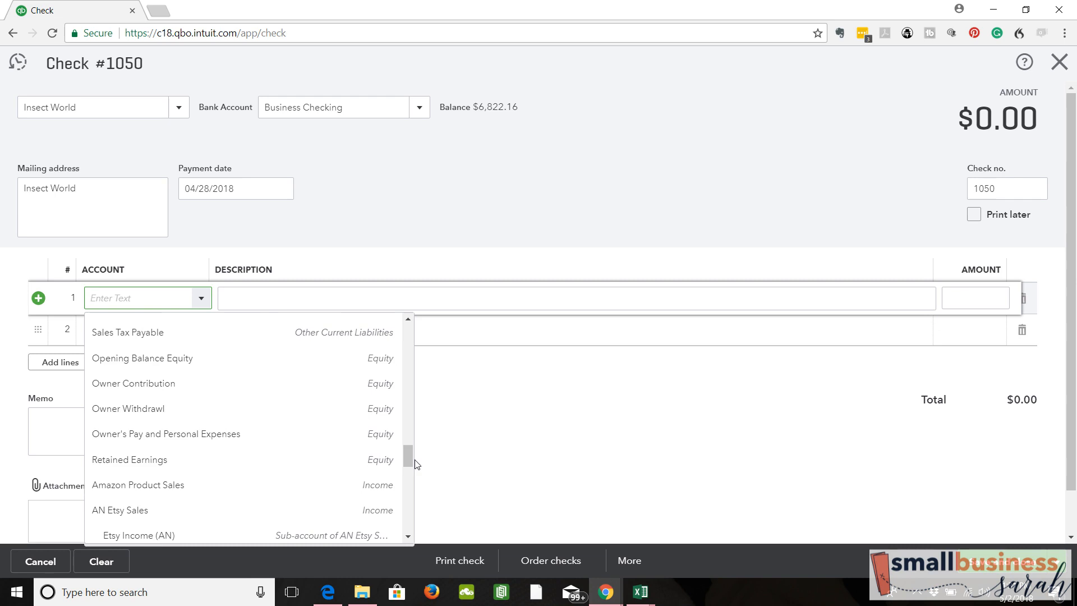
left_click_drag(409, 456, 410, 516)
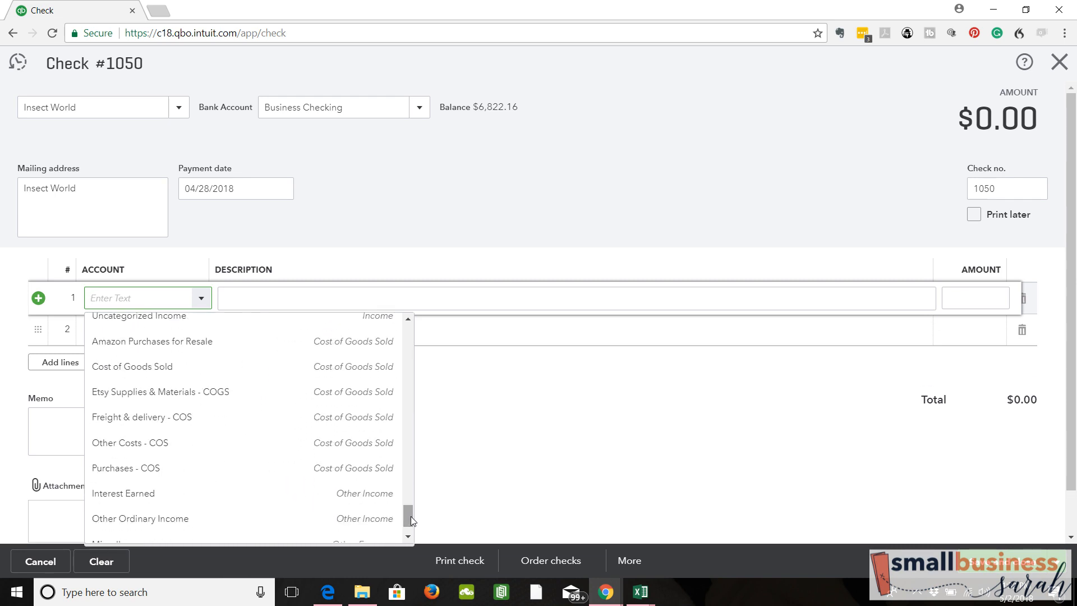
left_click(254, 393)
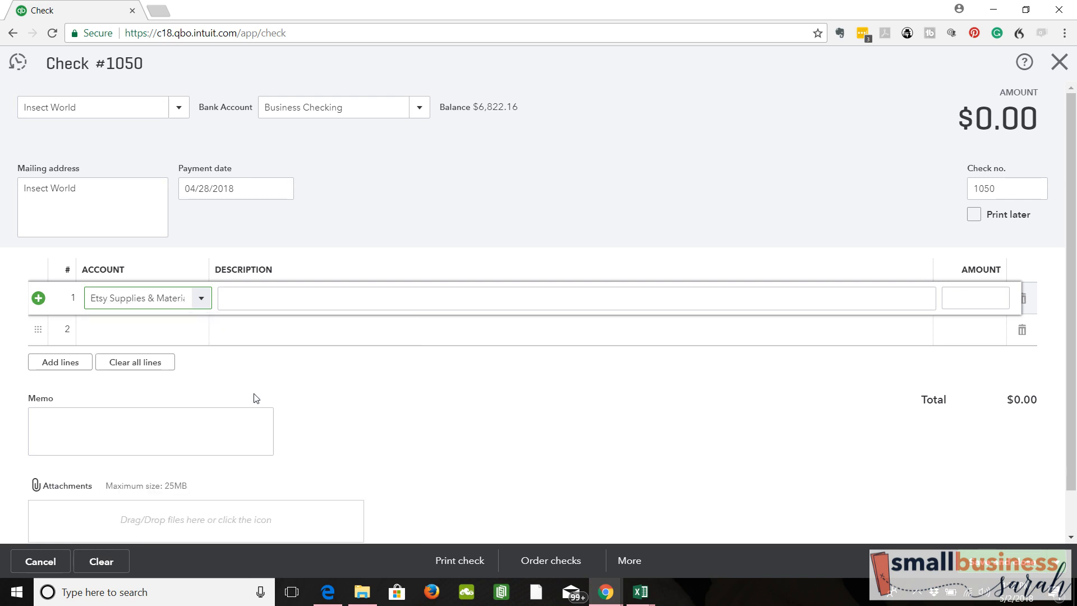
- Enter an amount of 116.00 on the first line, then save and close the check
left_click(979, 298)
type("116.00")
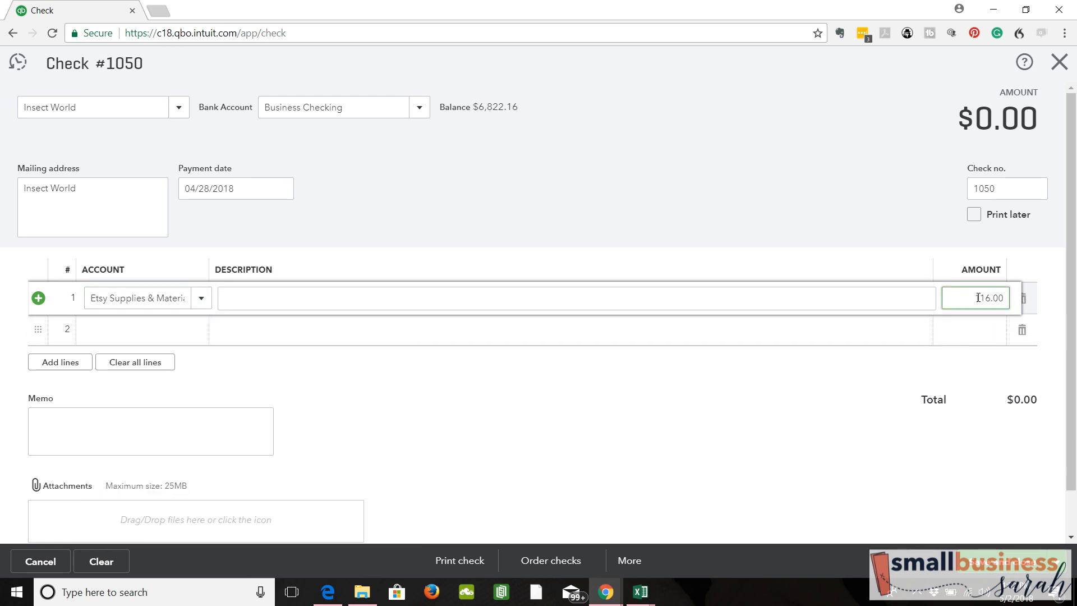
left_click(916, 298)
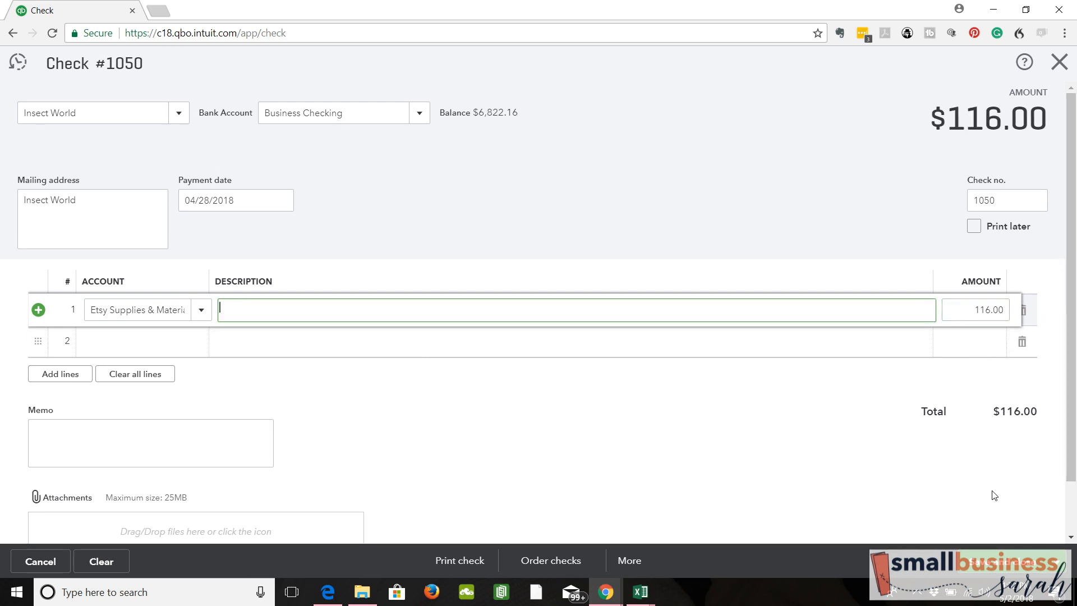
left_click(986, 568)
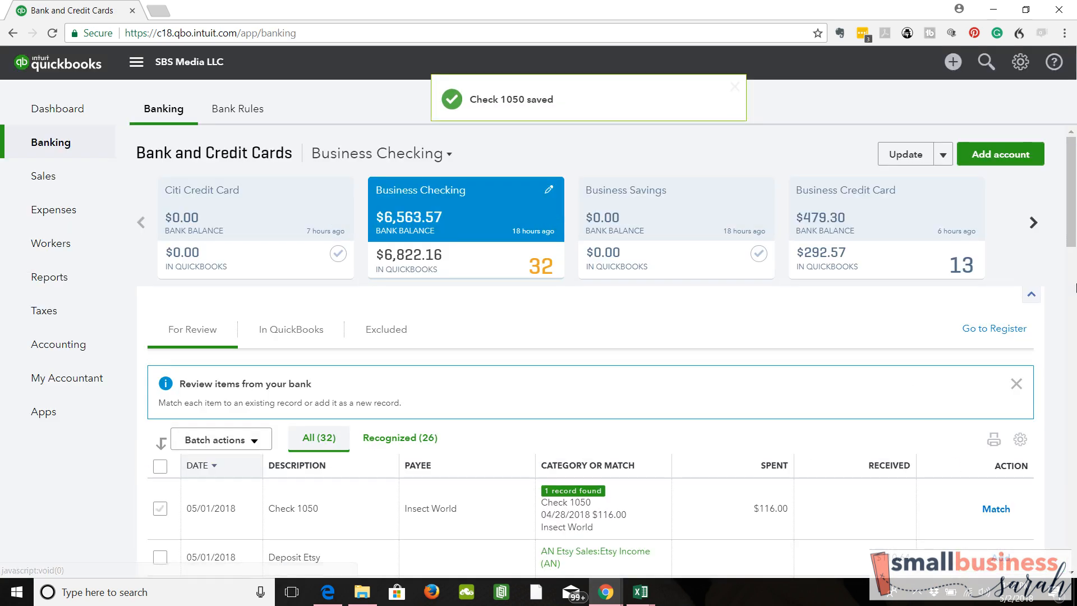
- Expand the downloaded Check 1050 bank transaction and match it to the recorded Insect World check
left_click_drag(1071, 224, 1071, 254)
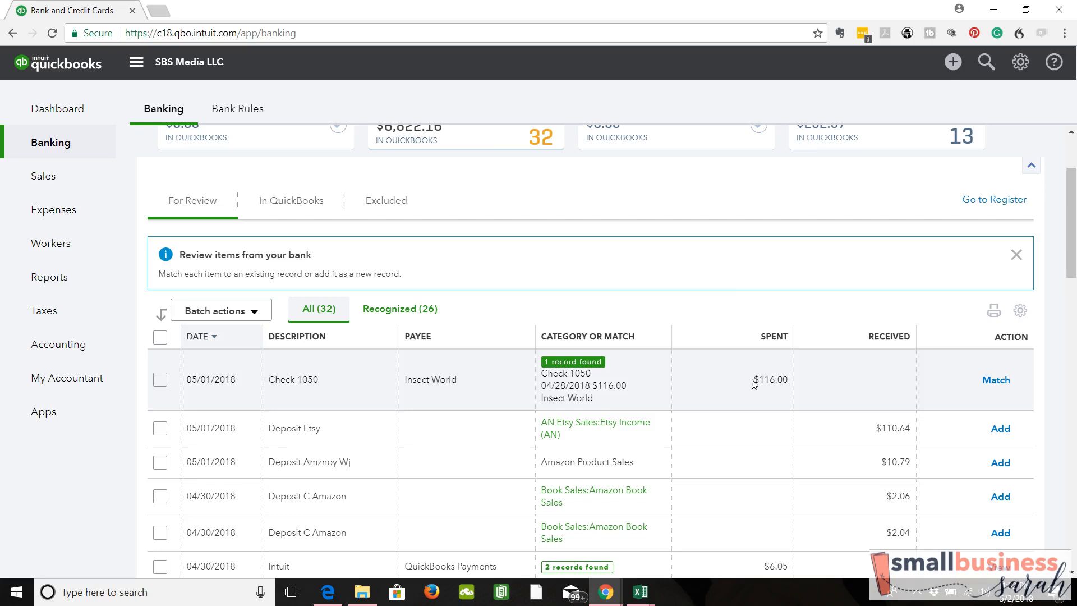
left_click(641, 375)
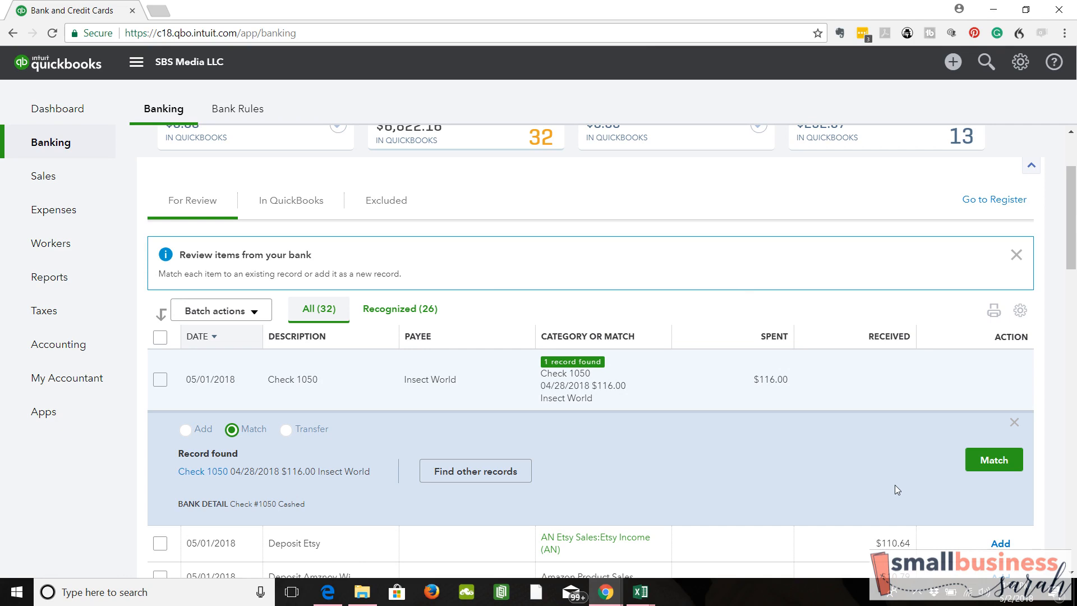
left_click(1015, 470)
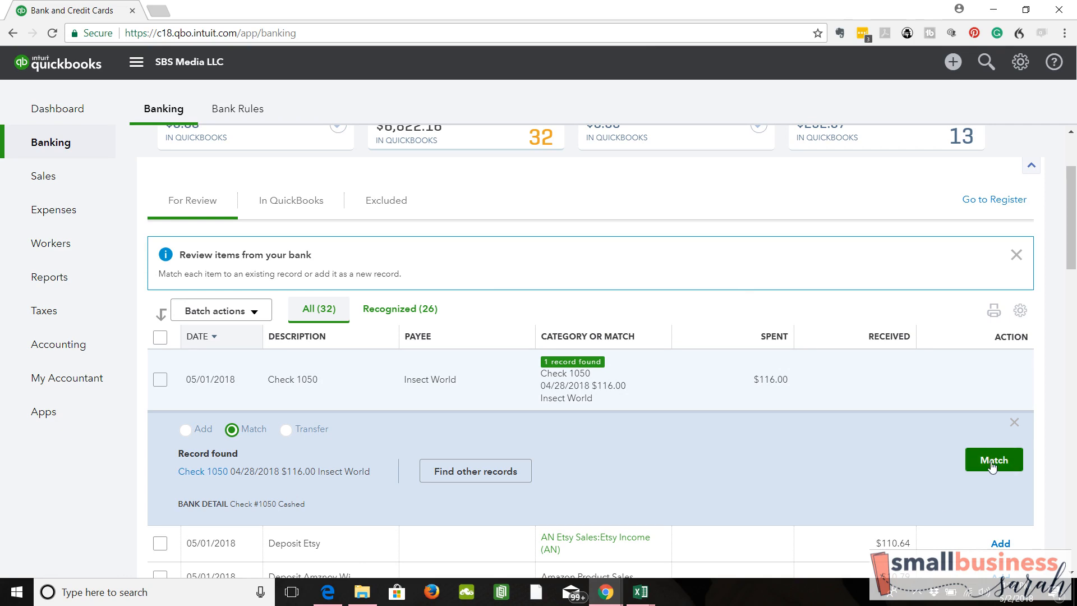